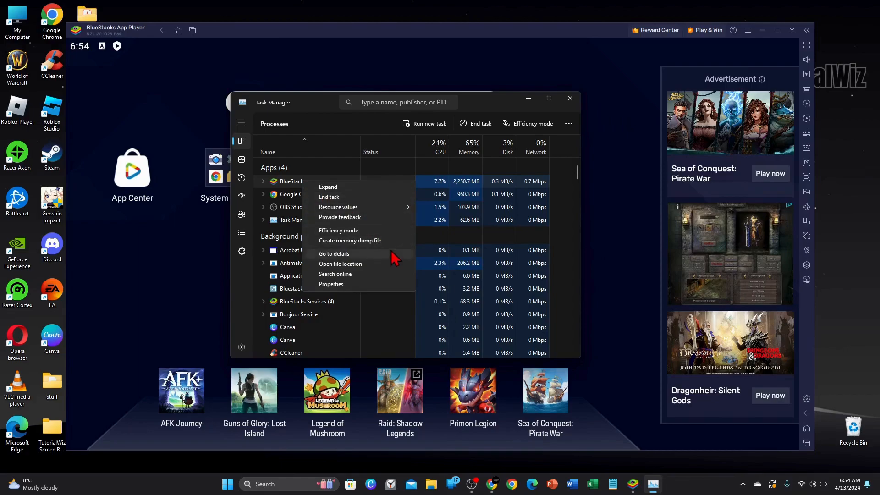
# - Set the priority of the BlueStacks process HD-Player.exe to High from its process details and close Task Manager
pyautogui.click(350, 255)
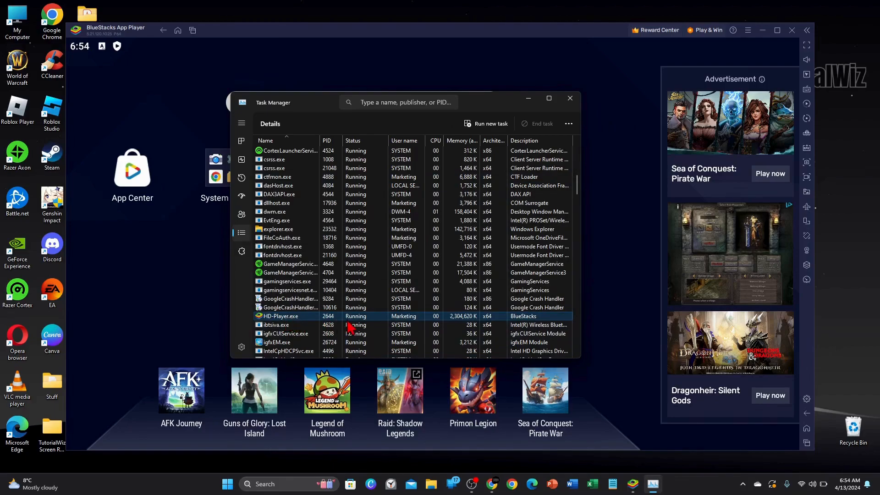
pyautogui.rightClick(285, 320)
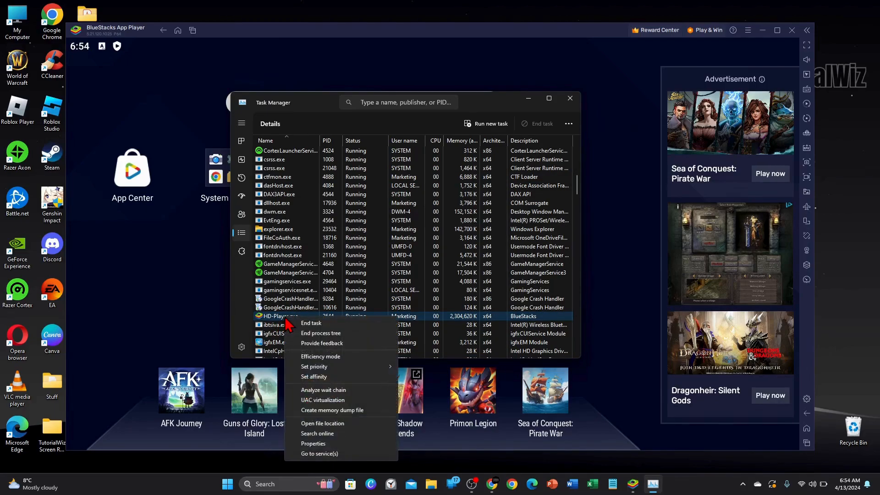
pyautogui.moveTo(345, 370)
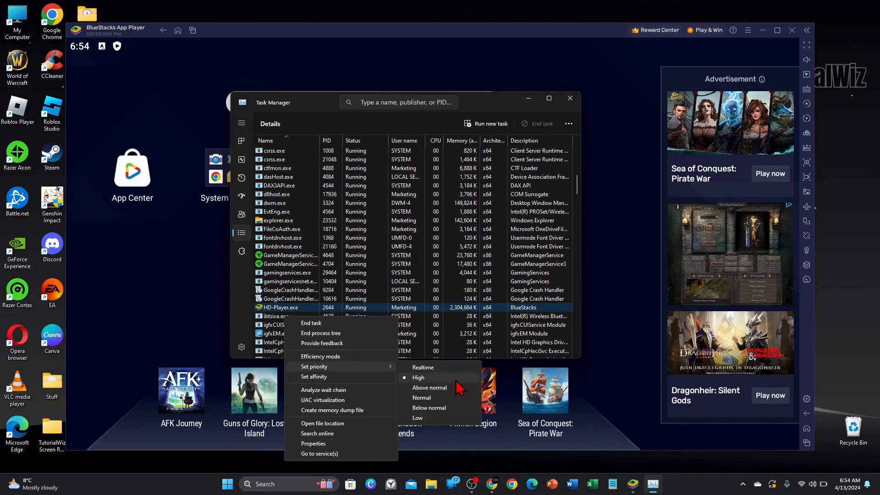
pyautogui.click(418, 379)
pyautogui.click(569, 98)
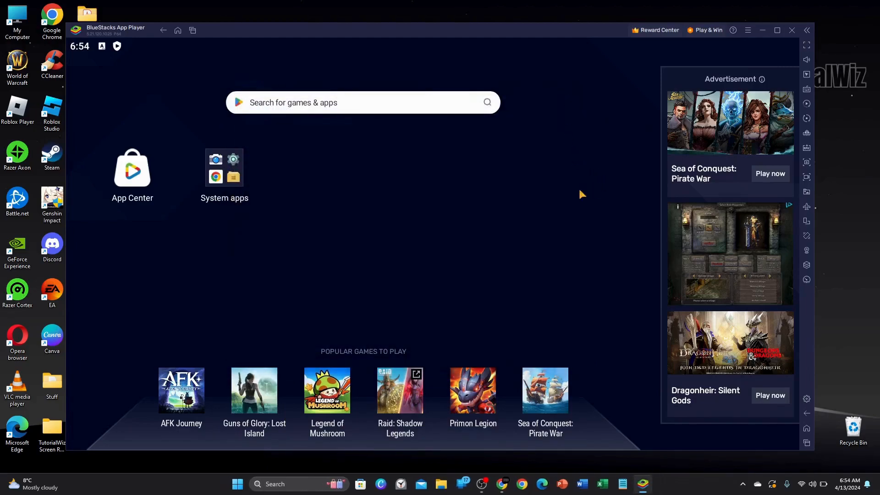
# - Search Windows for the Graphics settings and open them to find the custom options for apps
pyautogui.click(281, 483)
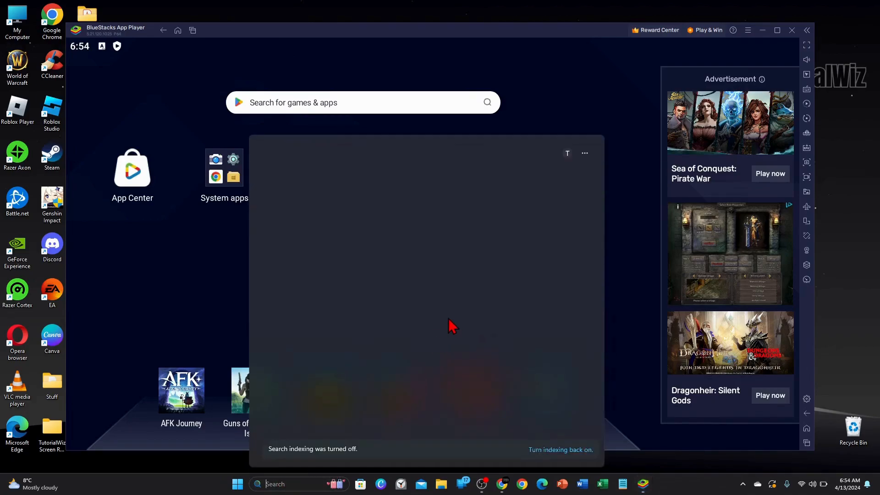
pyautogui.write('grap')
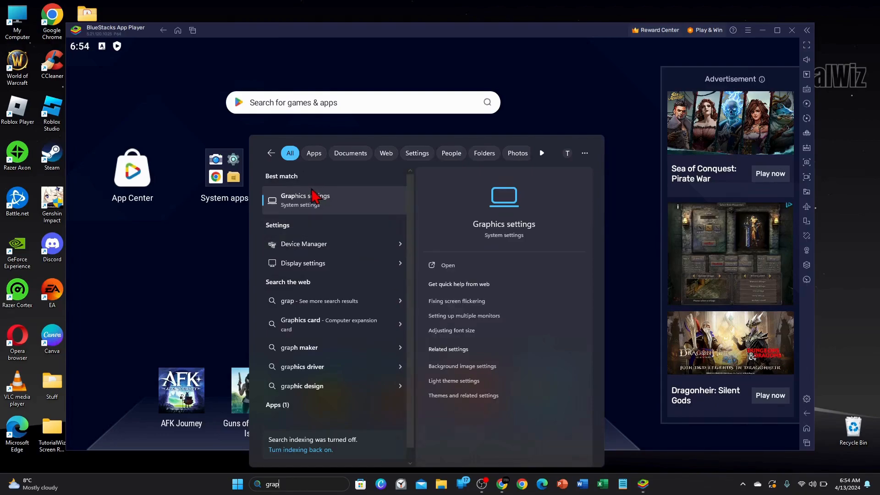
pyautogui.click(331, 207)
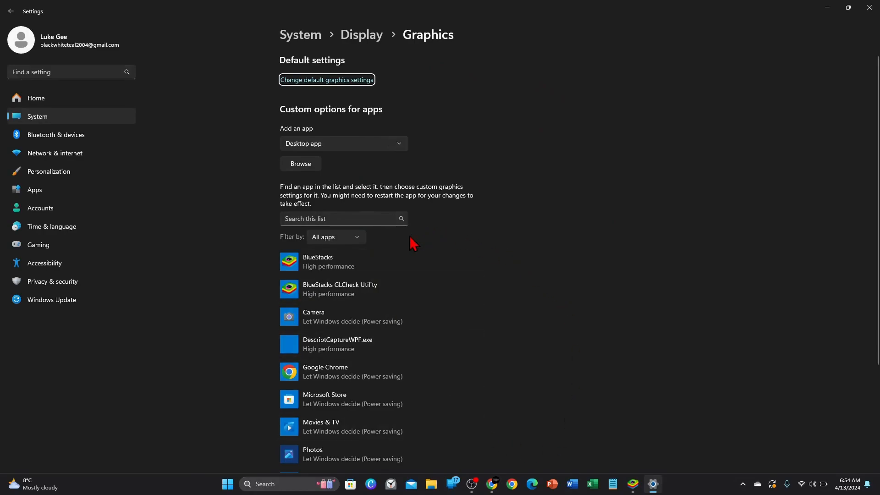
pyautogui.scroll(-1, 388, 341)
pyautogui.scroll(1, 388, 340)
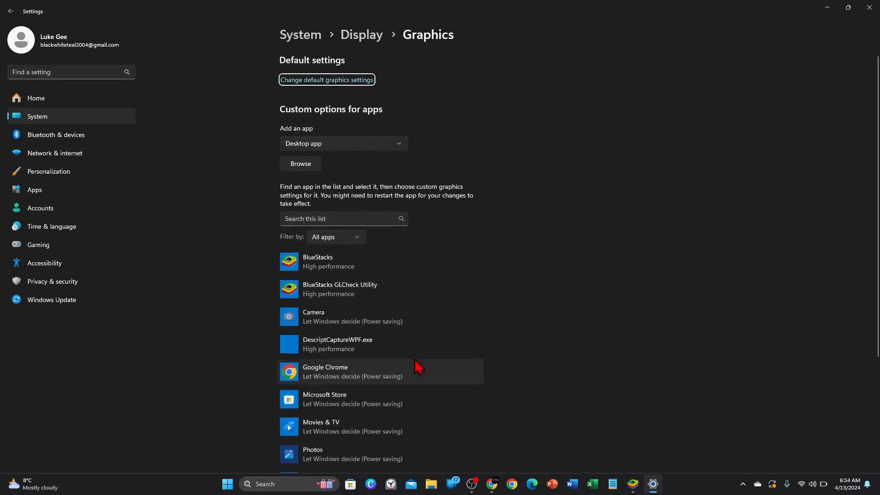
# - Save High performance as the graphics preference for BlueStacks, dismissing the battery notice, and close the Windows settings
pyautogui.click(332, 265)
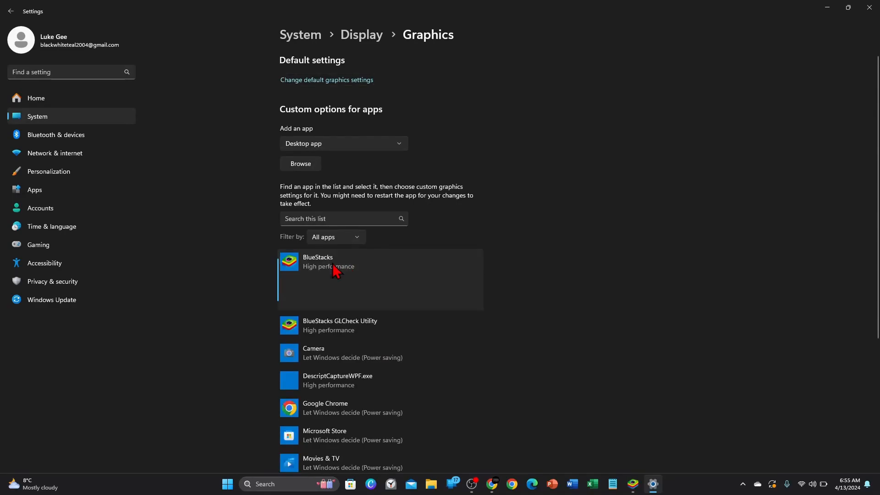
pyautogui.click(425, 302)
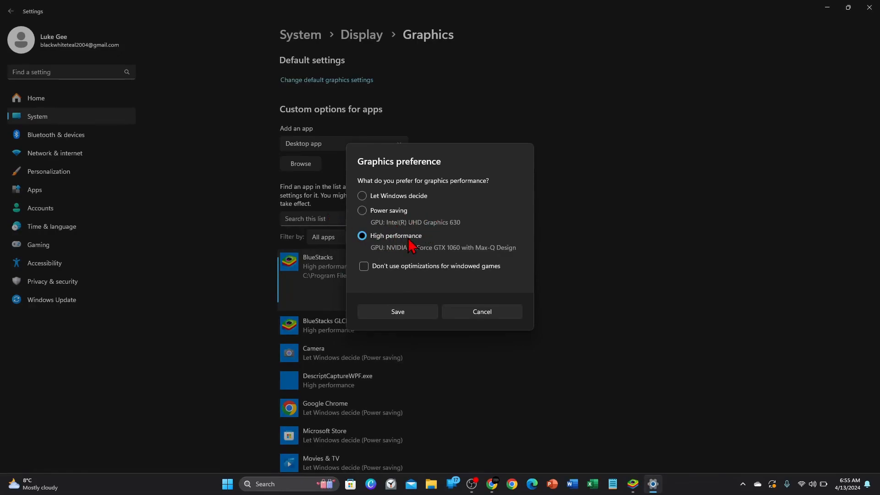
pyautogui.click(406, 313)
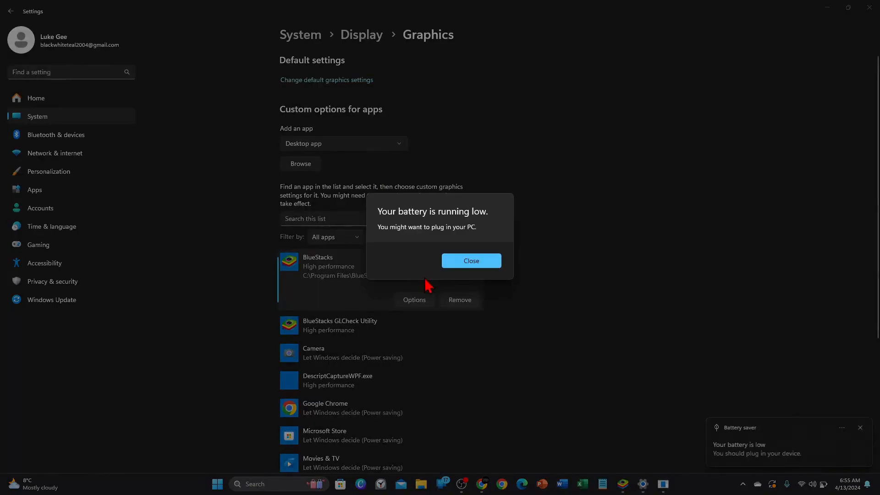
pyautogui.click(463, 265)
pyautogui.click(416, 303)
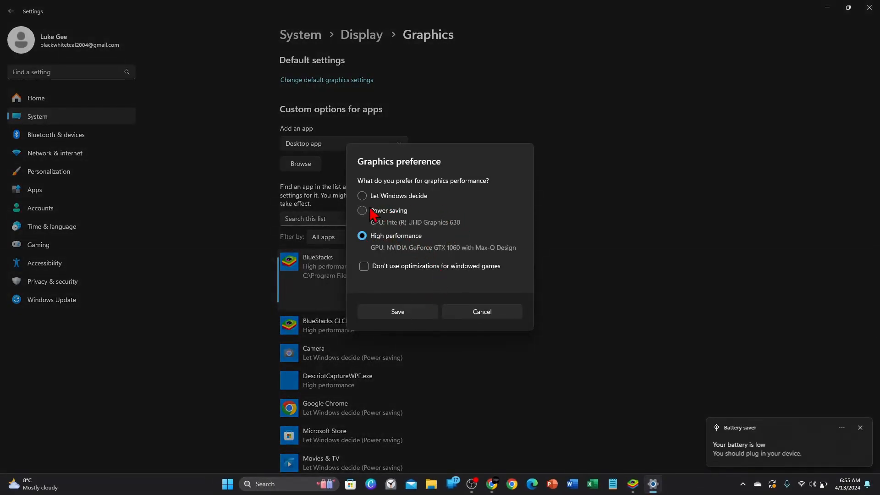
pyautogui.click(414, 307)
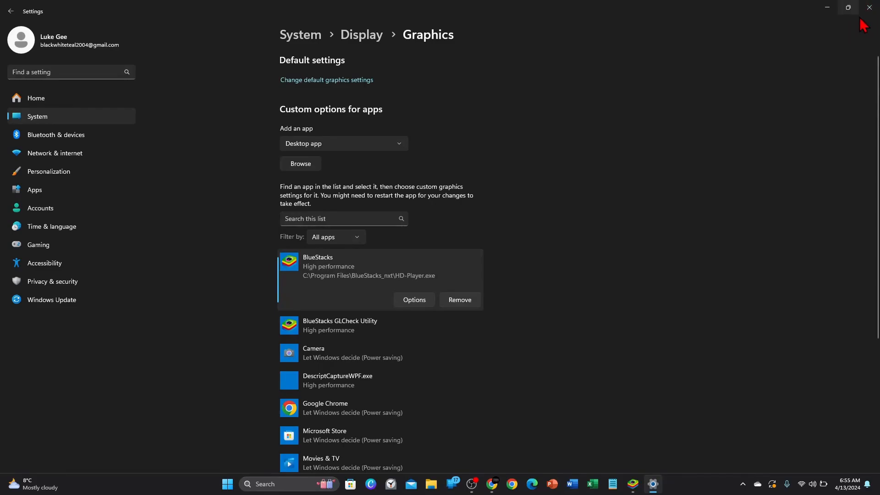
pyautogui.click(869, 7)
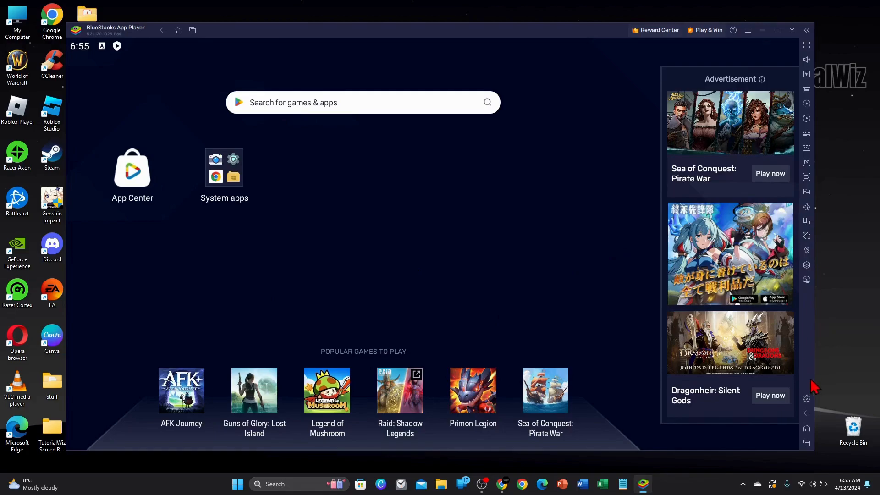
# - Open the BlueStacks performance settings, switch the CPU allocation to Custom and review the available core counts
pyautogui.click(808, 401)
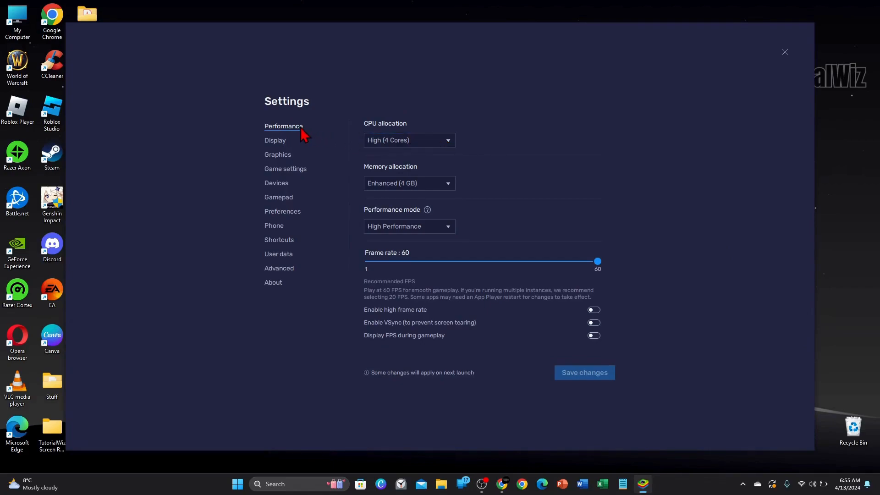
pyautogui.click(449, 140)
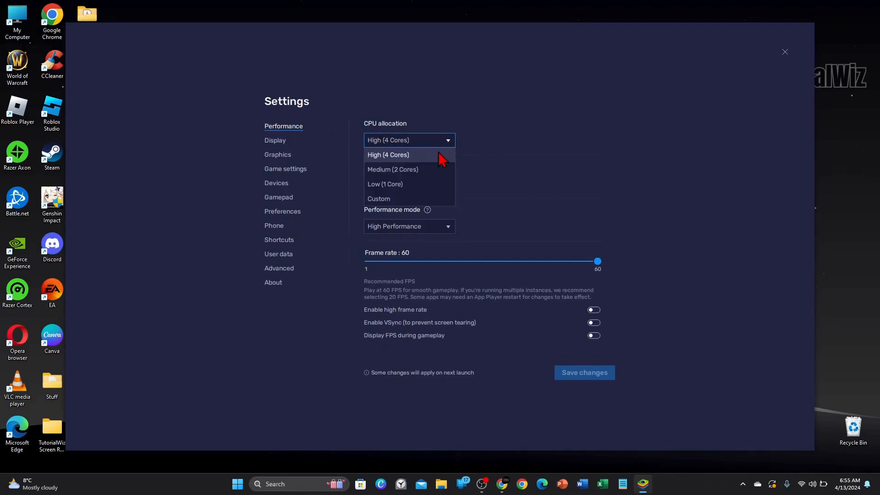
pyautogui.click(401, 199)
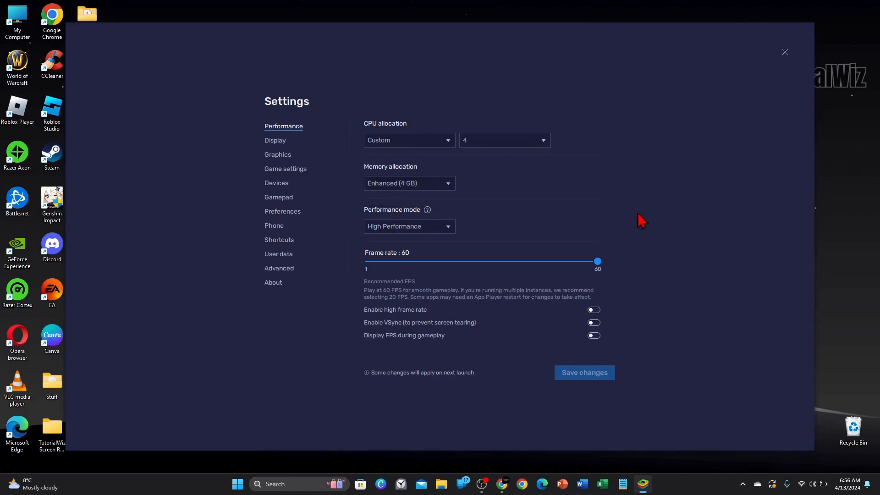
pyautogui.click(544, 144)
pyautogui.scroll(2, 516, 201)
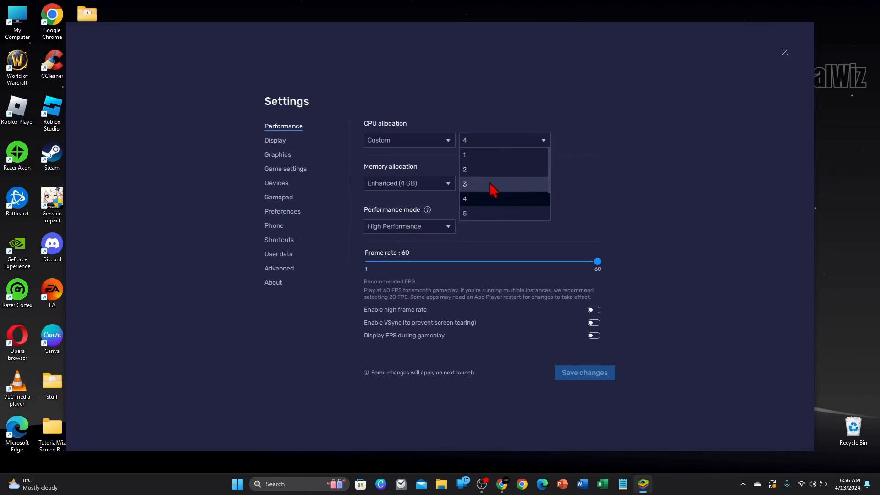
pyautogui.click(631, 183)
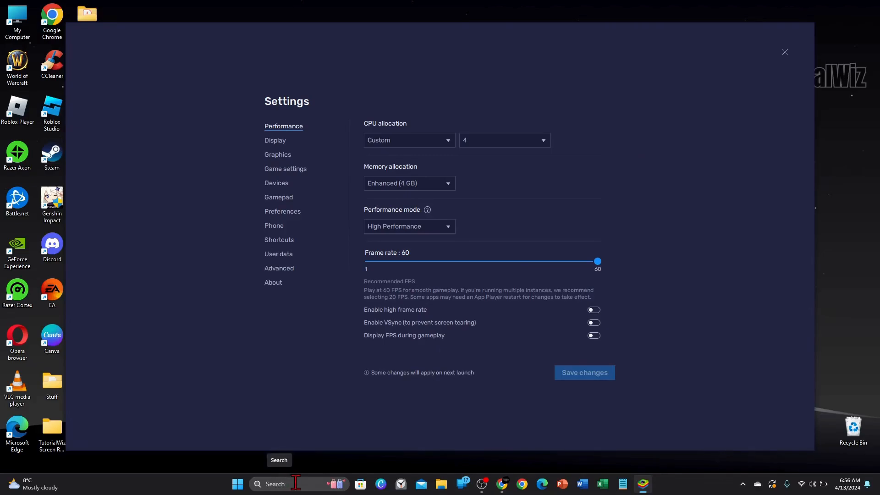
# - Check the computer's number of CPU cores in Task Manager's performance information and close it
pyautogui.click(280, 484)
pyautogui.write('task manager')
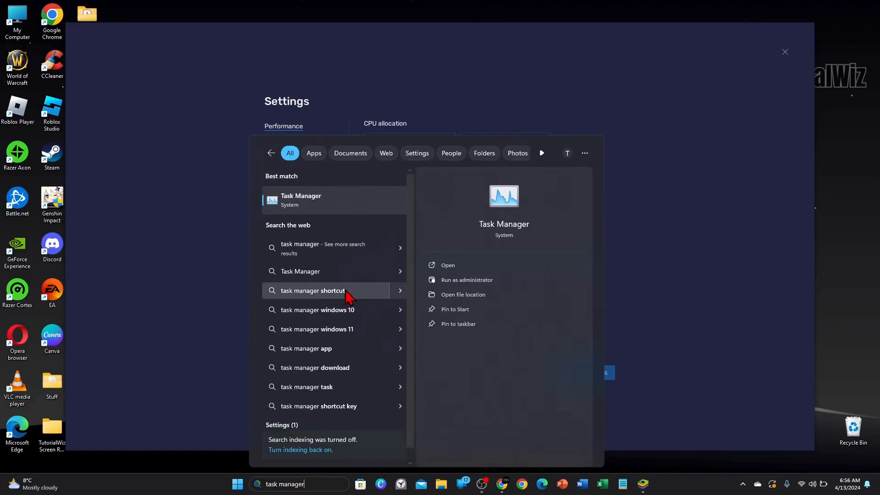
pyautogui.click(320, 212)
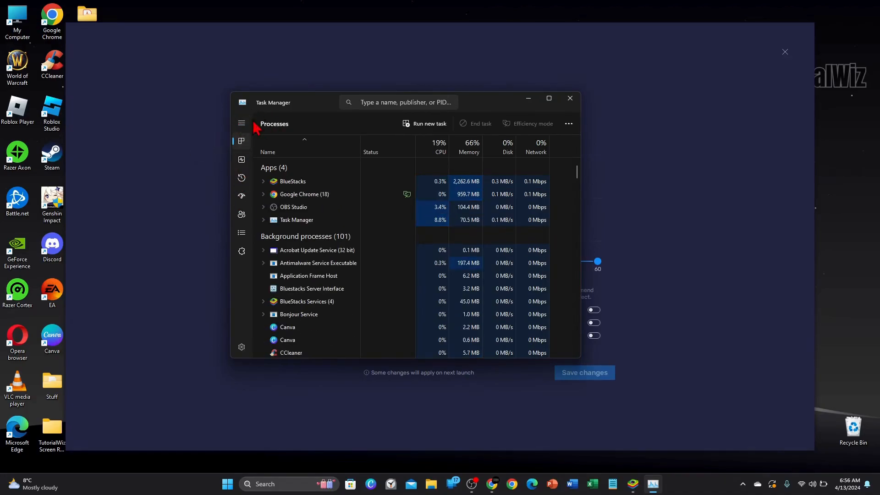
pyautogui.click(244, 157)
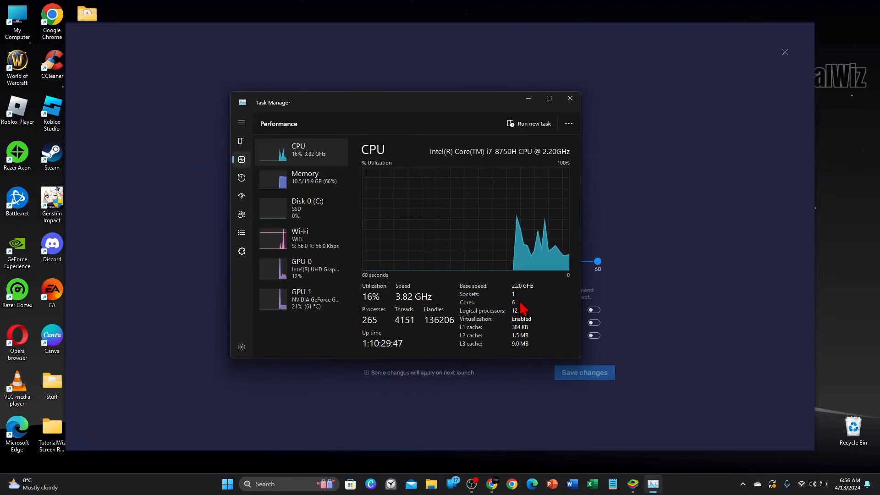
pyautogui.click(570, 98)
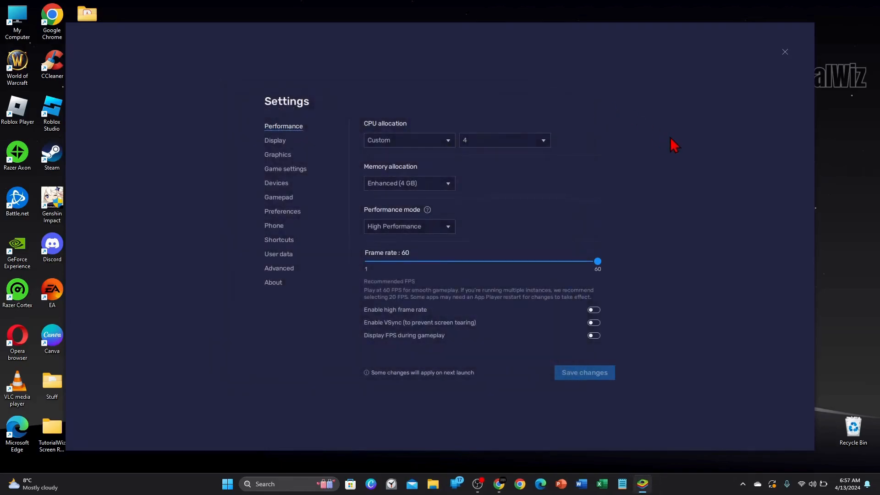
# - Set the custom CPU allocation to 3 cores and review the memory allocation options
pyautogui.click(535, 143)
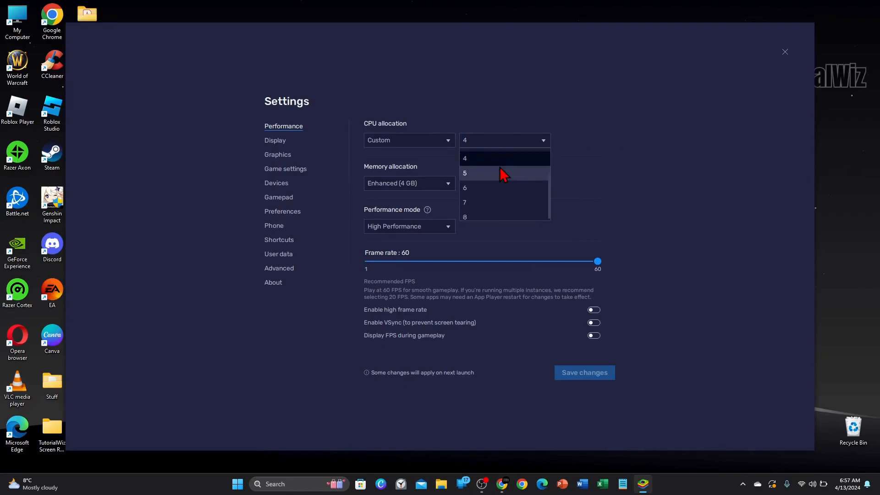
pyautogui.scroll(1, 503, 190)
pyautogui.click(511, 179)
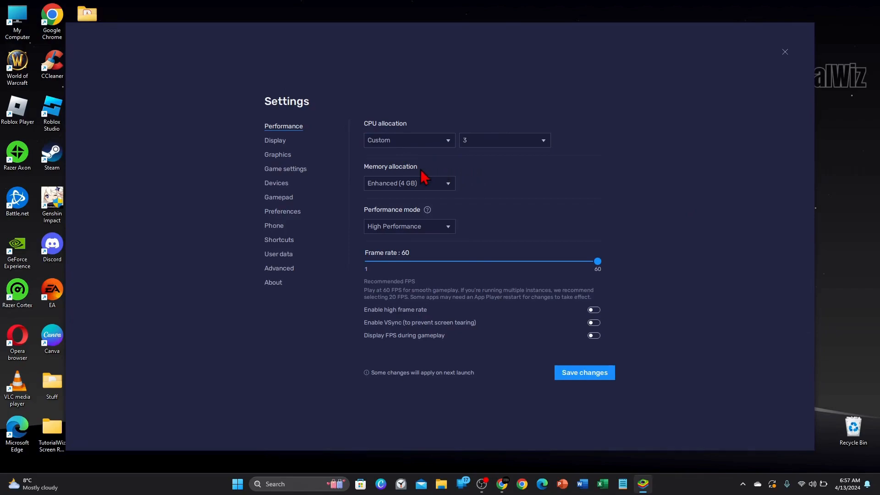
pyautogui.click(448, 185)
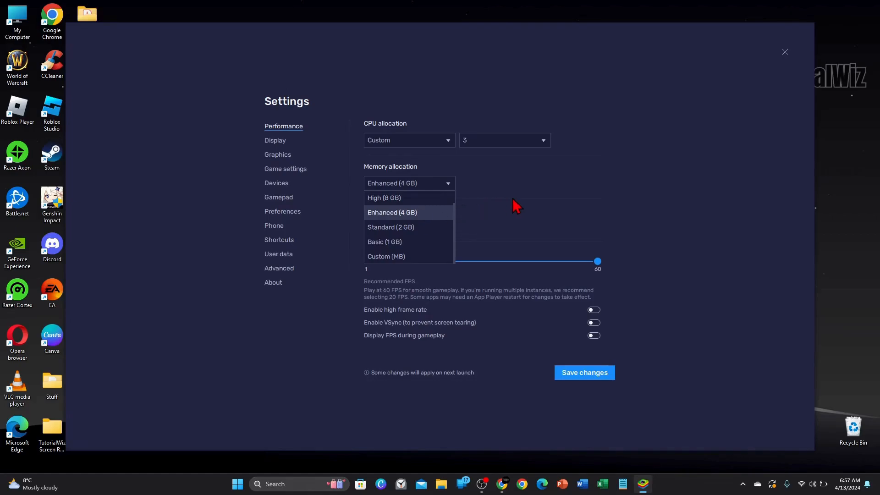
pyautogui.click(567, 177)
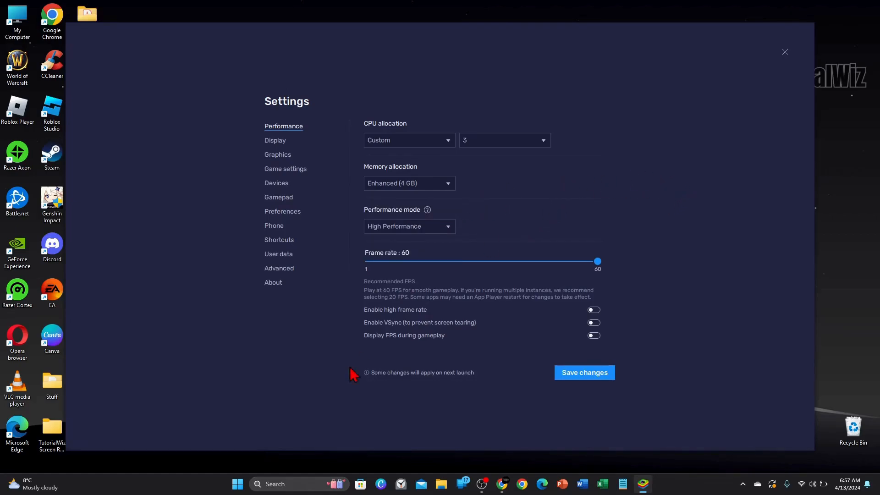
# - Look up the installed RAM in the Windows About your PC device specifications and close the page
pyautogui.click(287, 483)
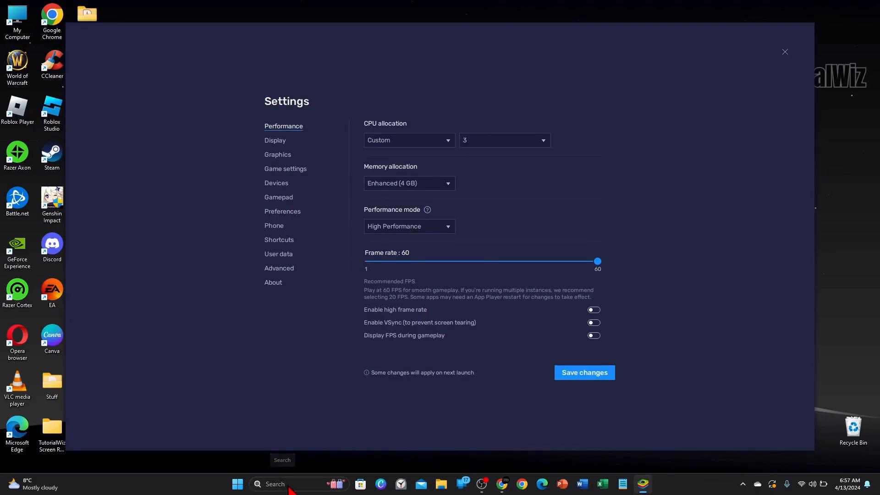
pyautogui.write('about your pc')
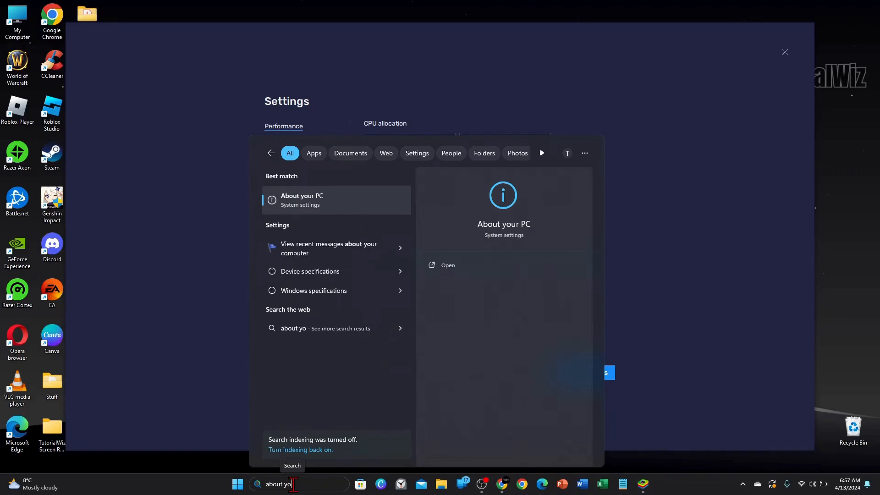
pyautogui.click(312, 210)
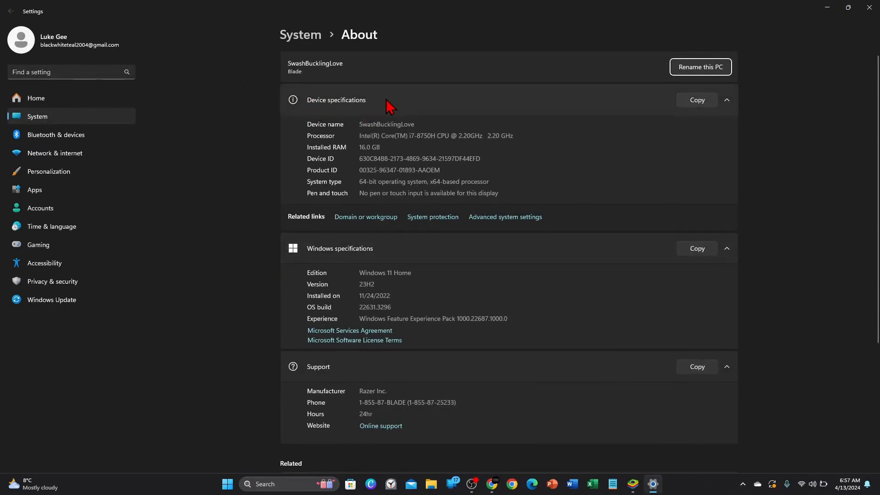
pyautogui.moveTo(375, 148); pyautogui.dragTo(330, 152)
pyautogui.click(329, 152)
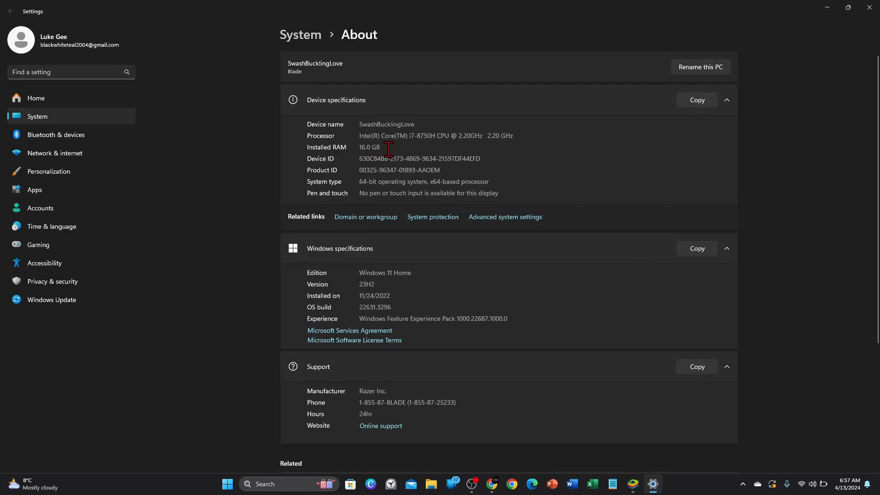
pyautogui.click(869, 8)
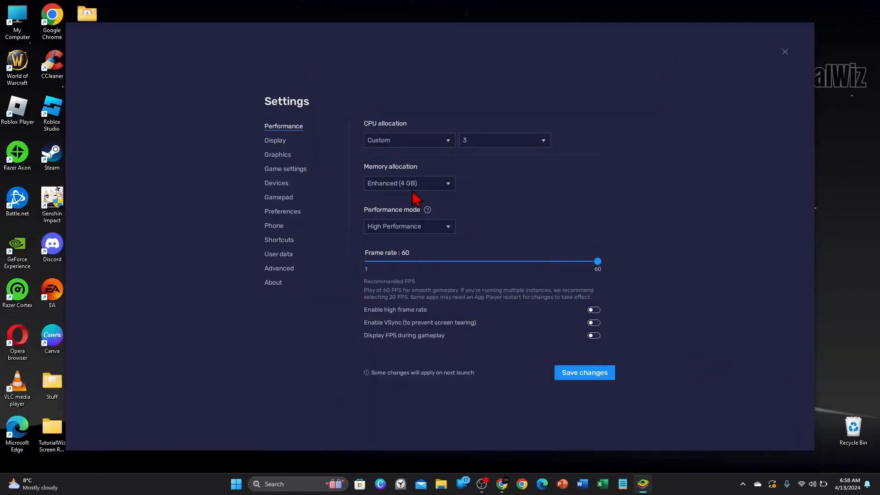
# - Set the memory allocation to High (8 GB), with High Performance as the performance mode and a frame rate of 60
pyautogui.click(438, 183)
pyautogui.click(414, 198)
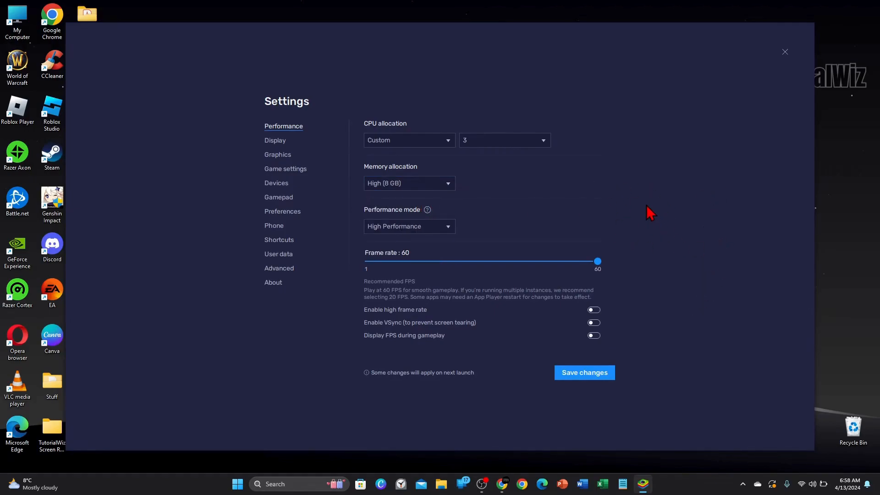
pyautogui.click(449, 226)
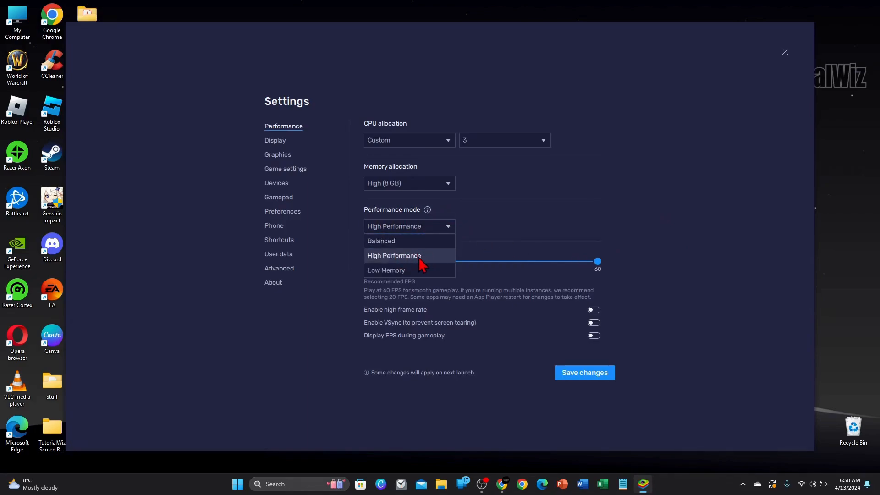
pyautogui.click(626, 203)
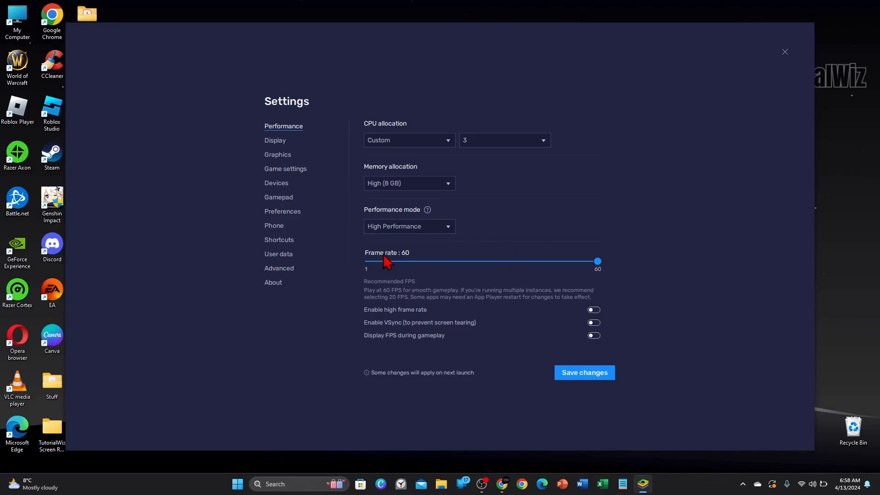
pyautogui.moveTo(598, 263); pyautogui.dragTo(625, 275)
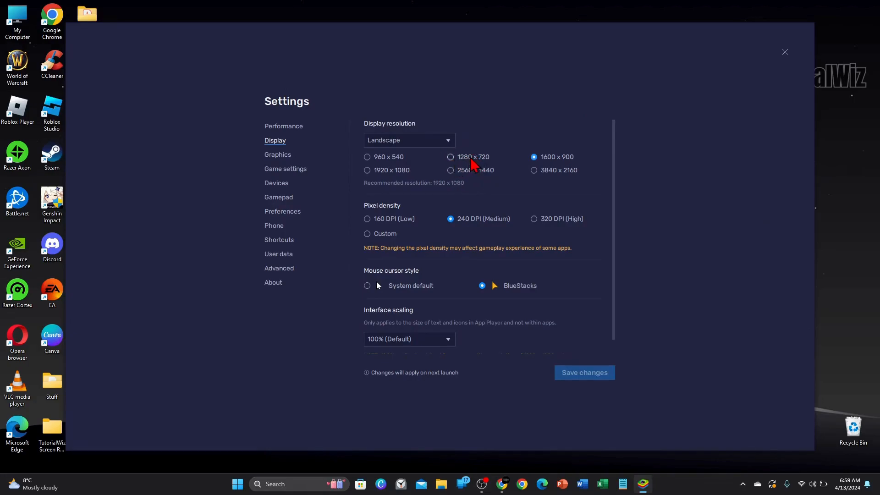
# - Try the 1280 x 720 display resolution and switch back to 1600 x 900
pyautogui.click(456, 158)
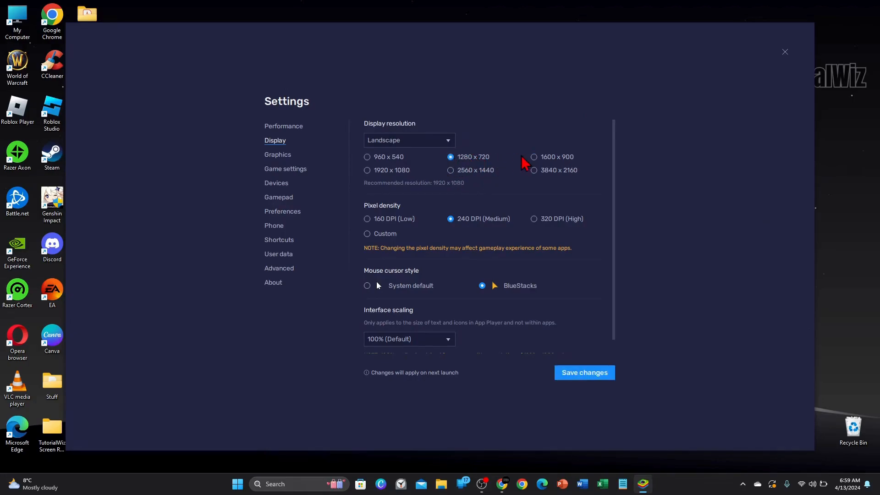
pyautogui.click(535, 159)
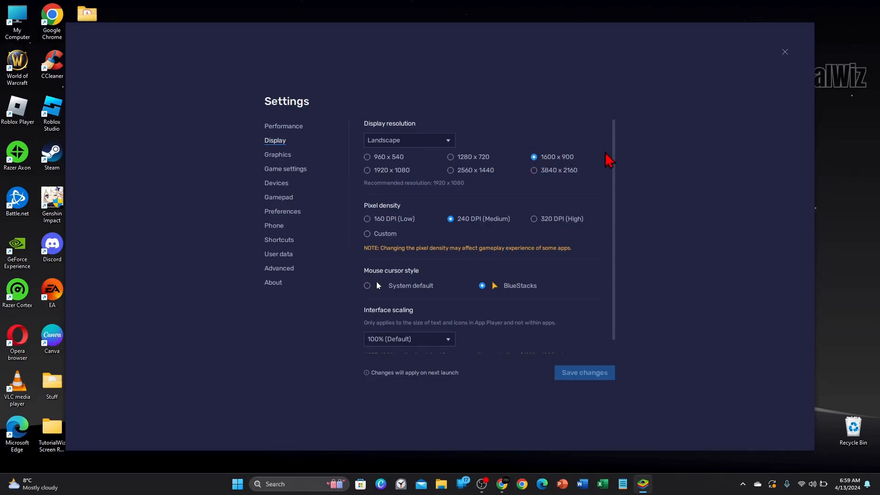